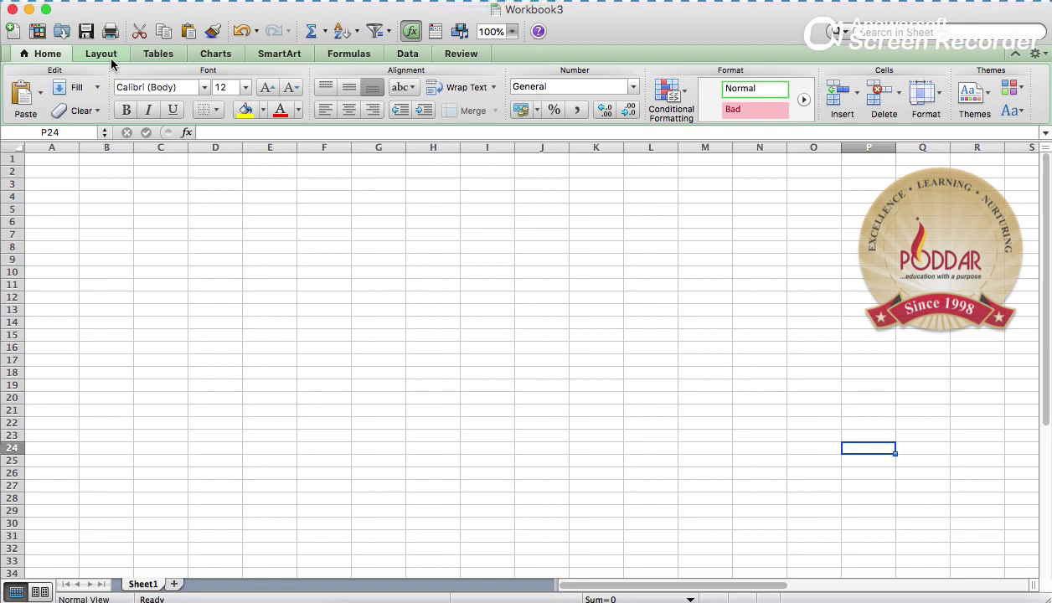
Start saving the new workbook and enter test as its file name
click(98, 0)
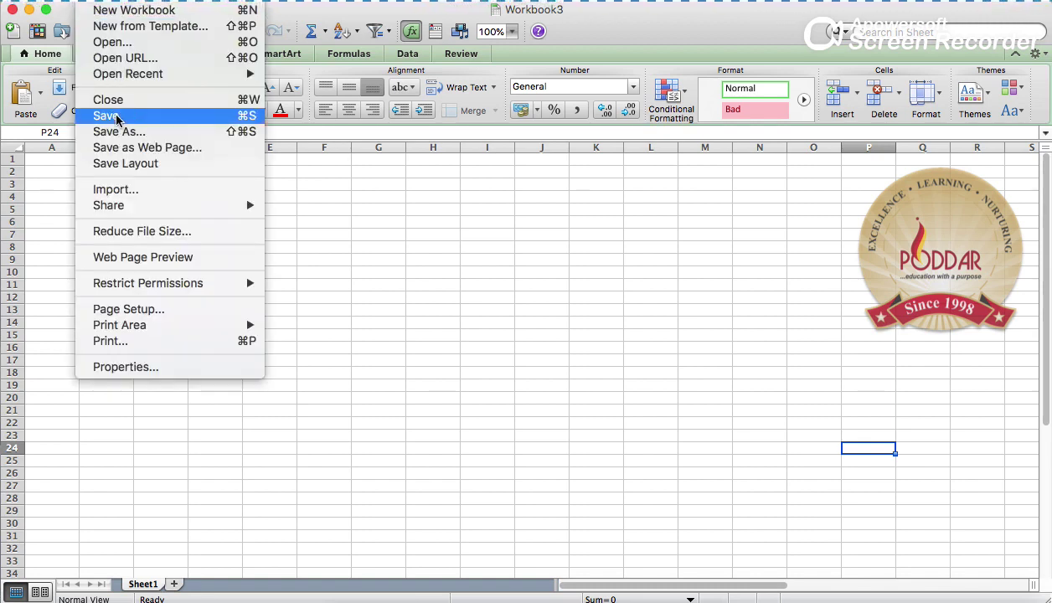
click(335, 208)
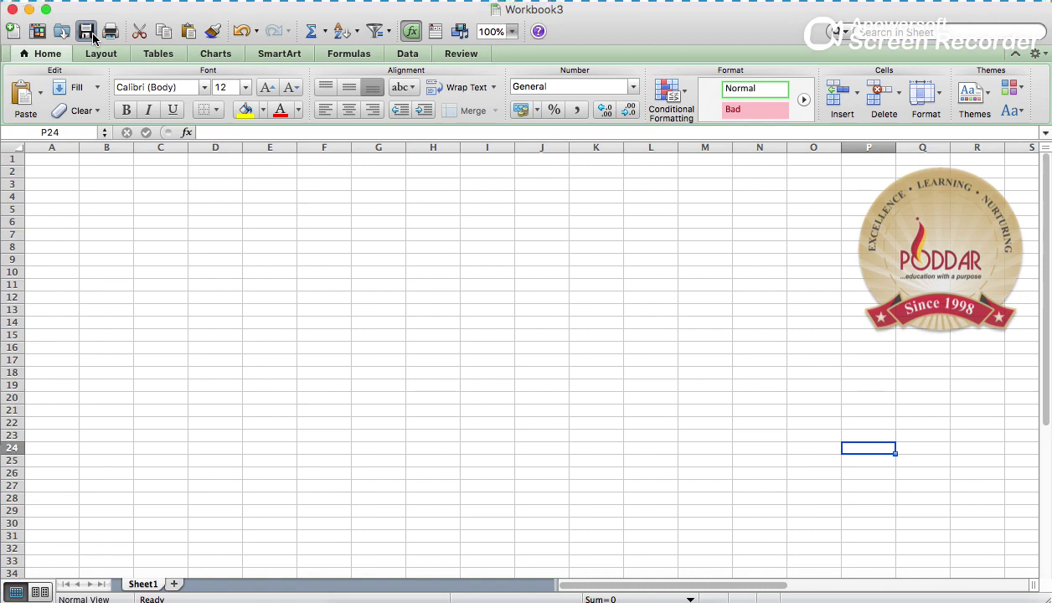
click(91, 33)
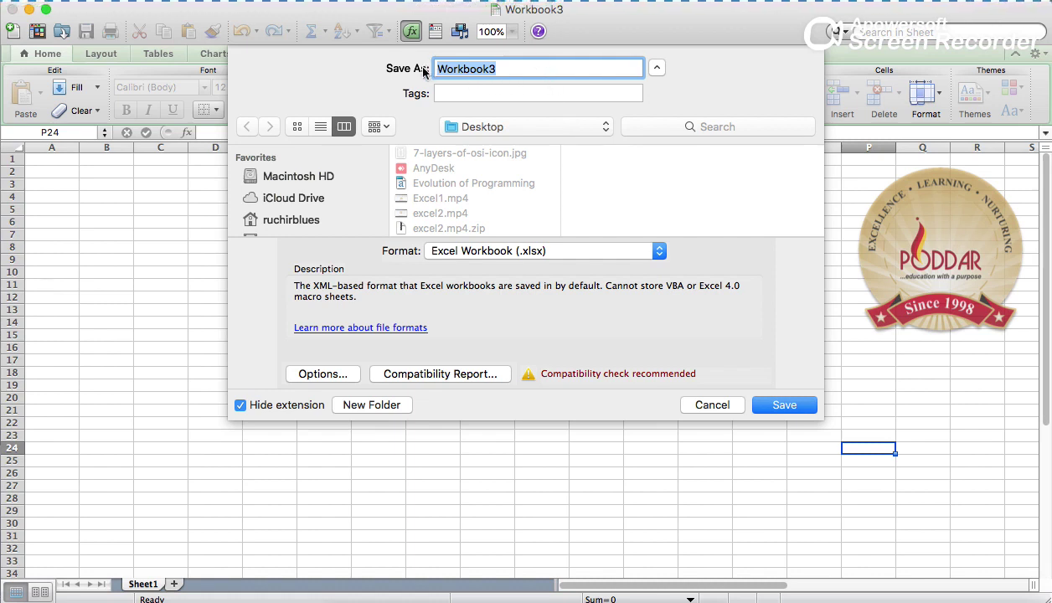
click(497, 69)
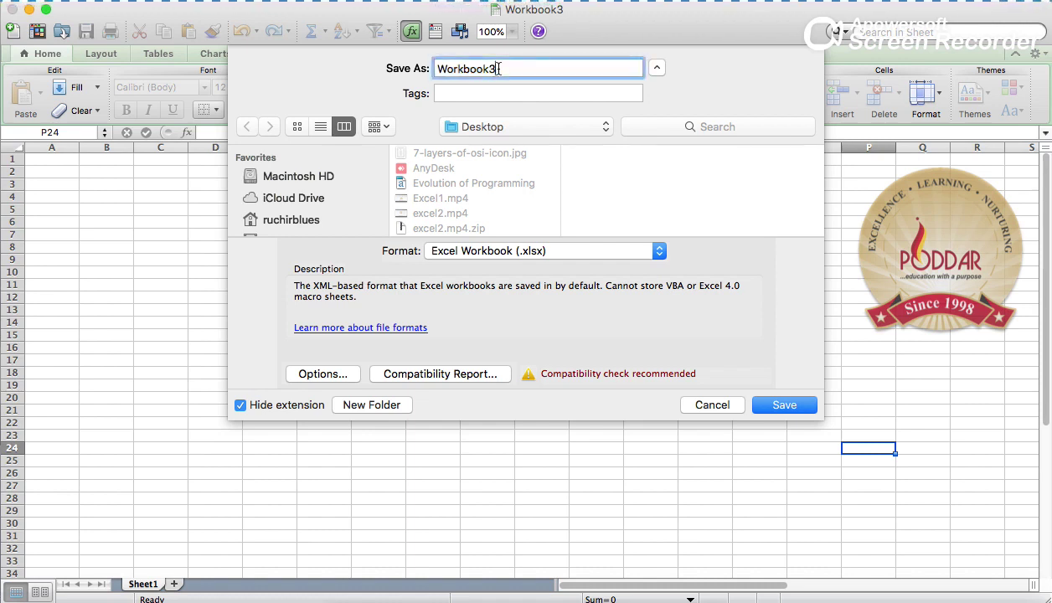
key(shift+super+Left)
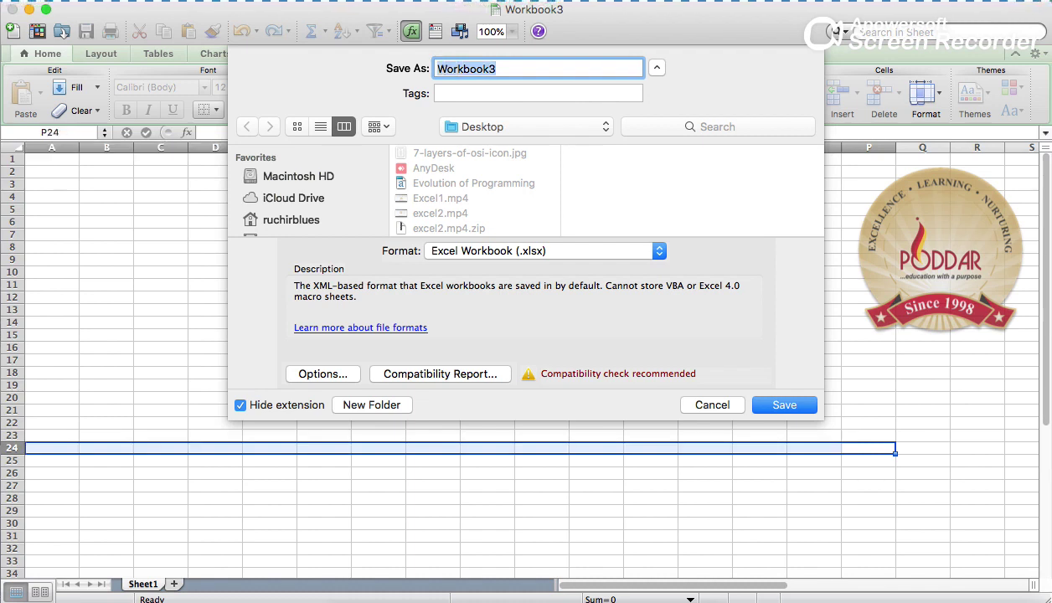
text(test)
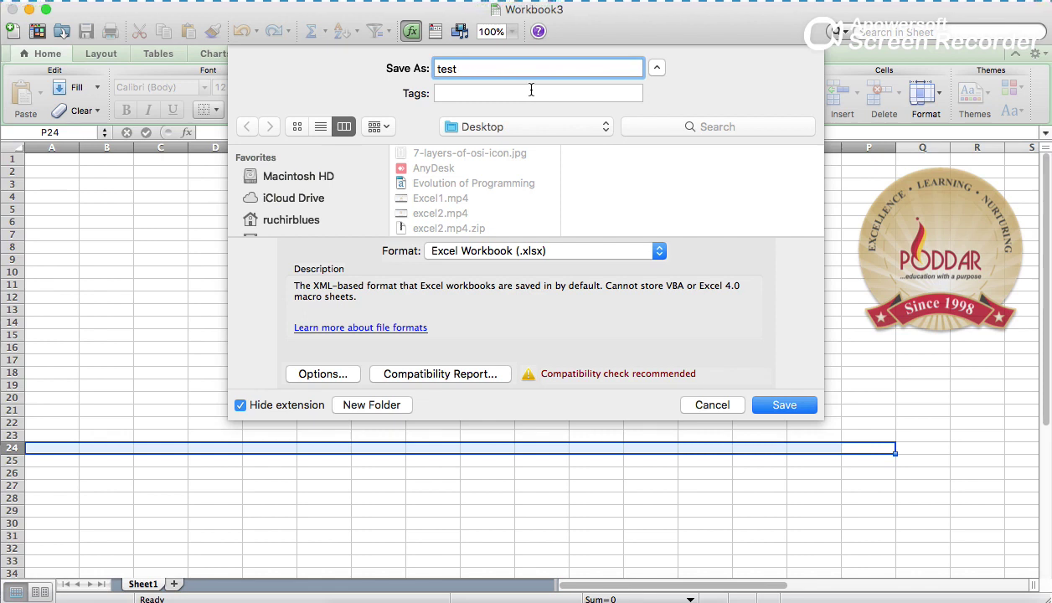
Save the workbook to the Desktop in the Excel Workbook (.xlsx) format
click(660, 253)
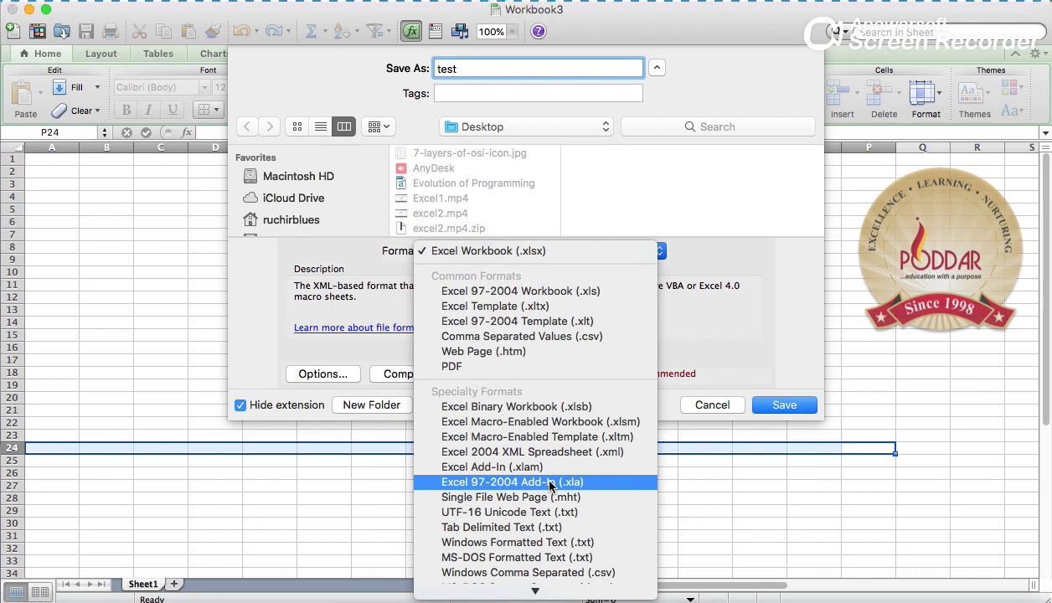
click(540, 251)
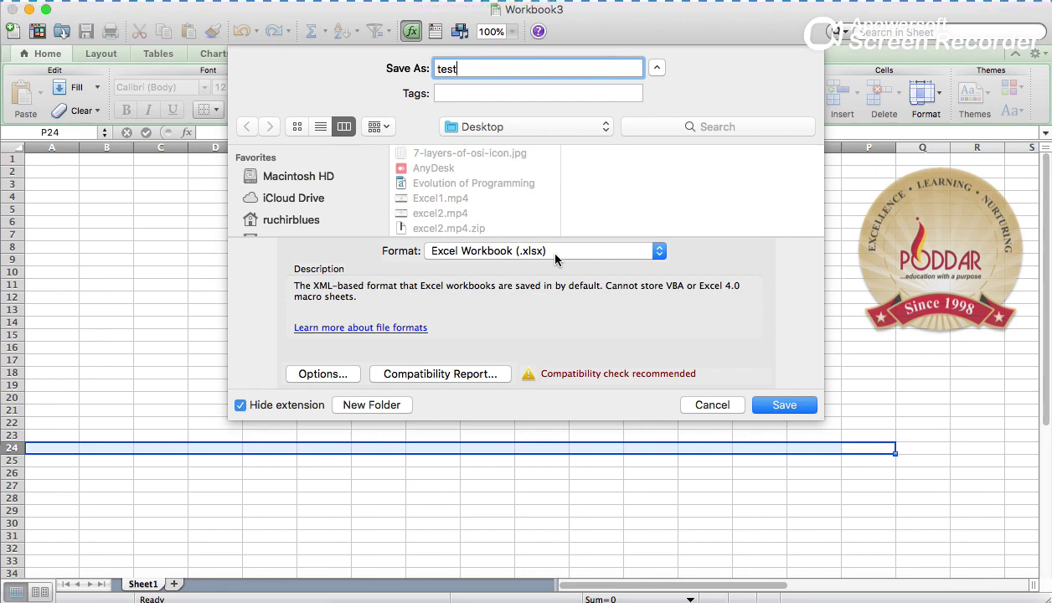
click(602, 128)
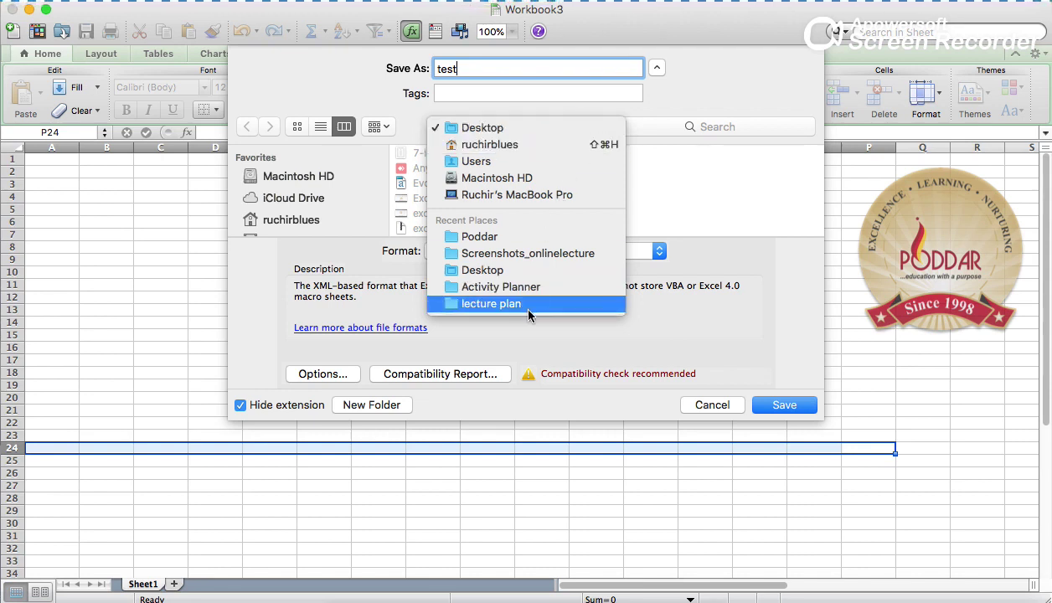
click(527, 133)
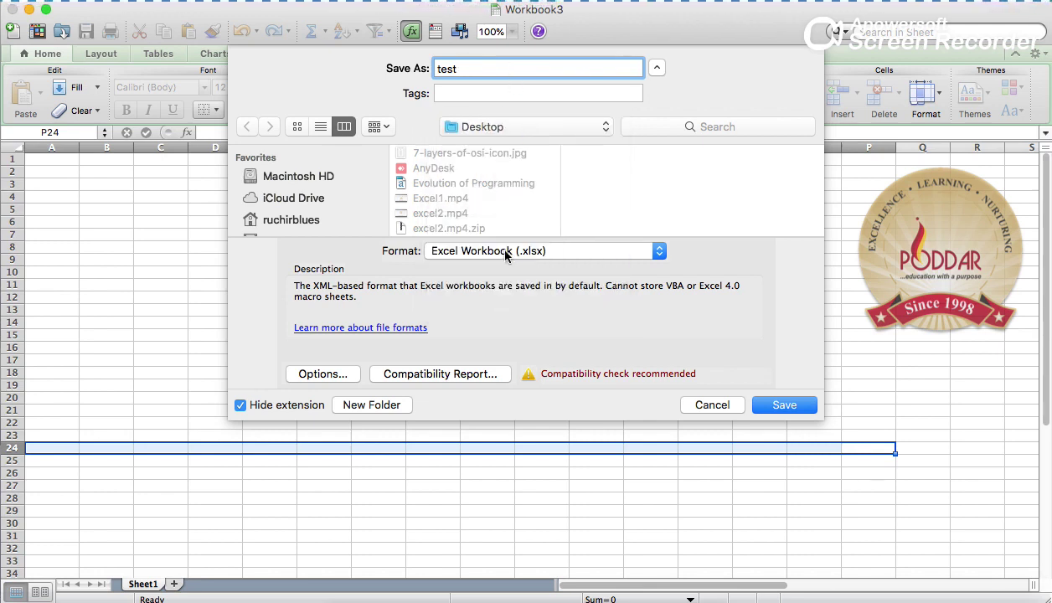
click(774, 410)
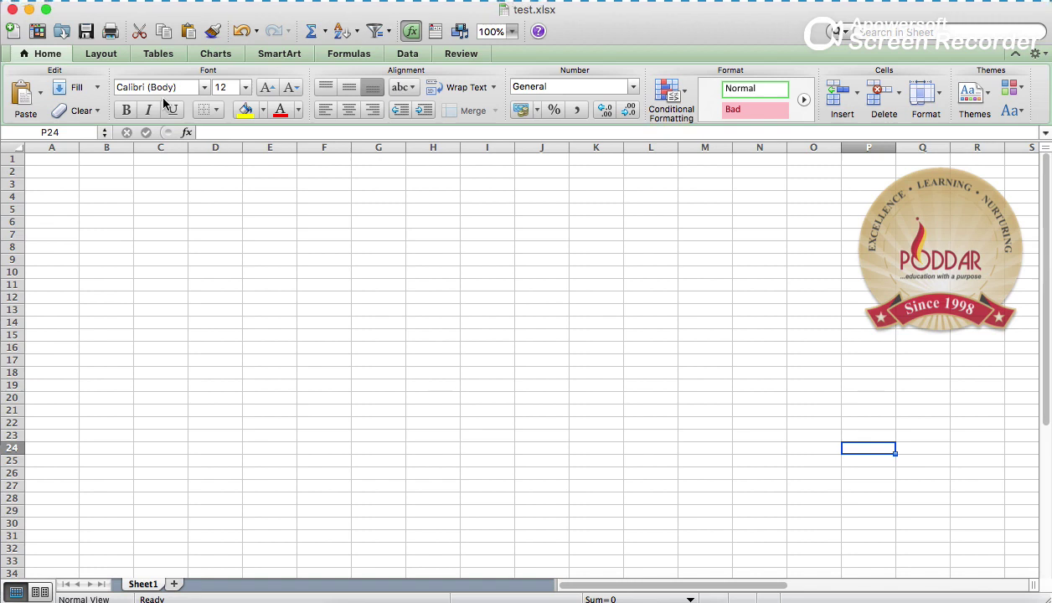
Create a new blank workbook, move its window aside and close it
click(15, 38)
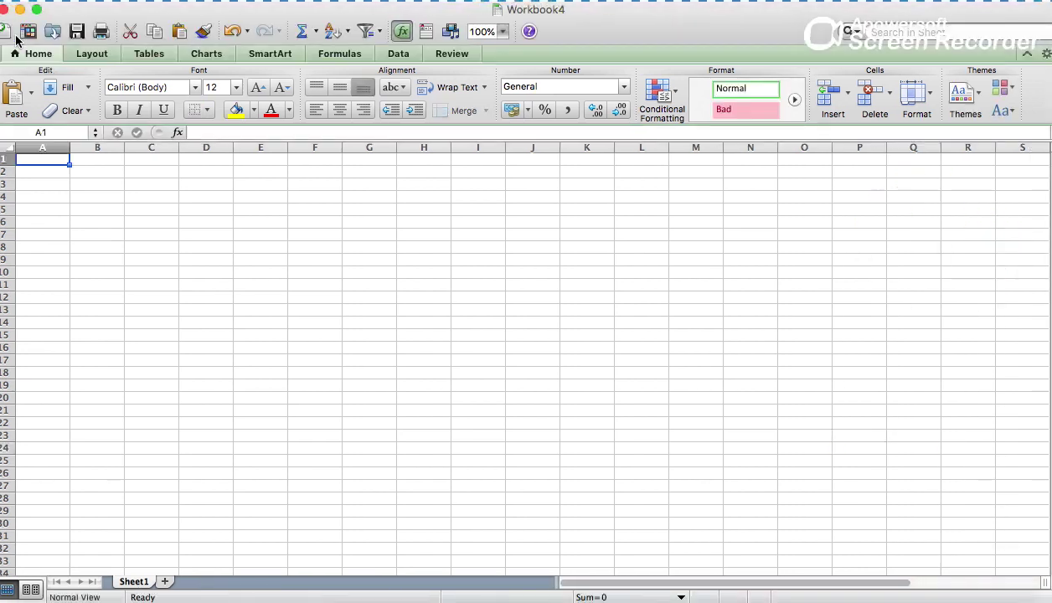
drag(601, 34, 628, 107)
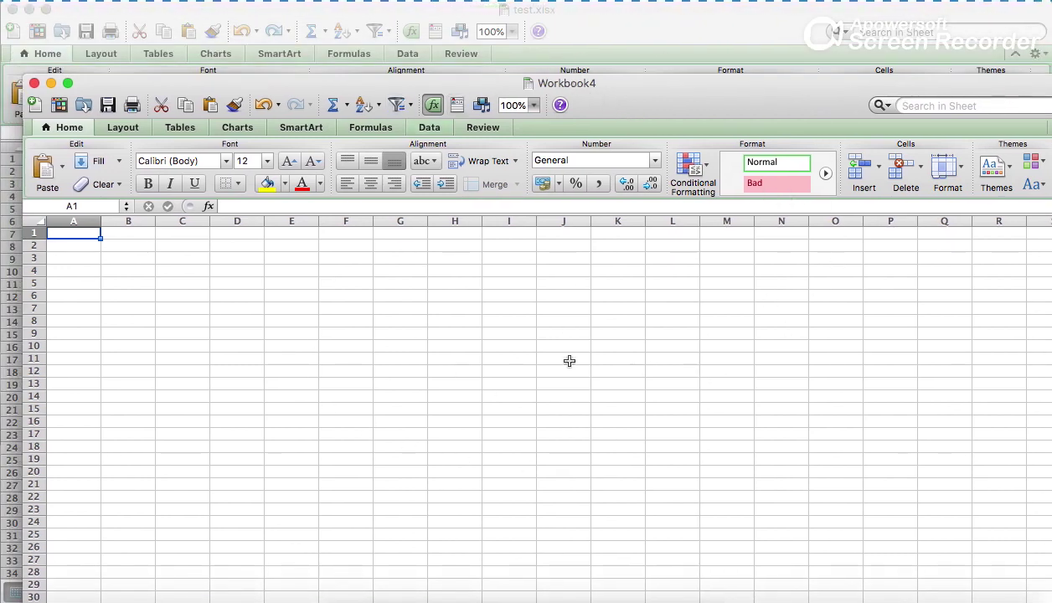
click(34, 83)
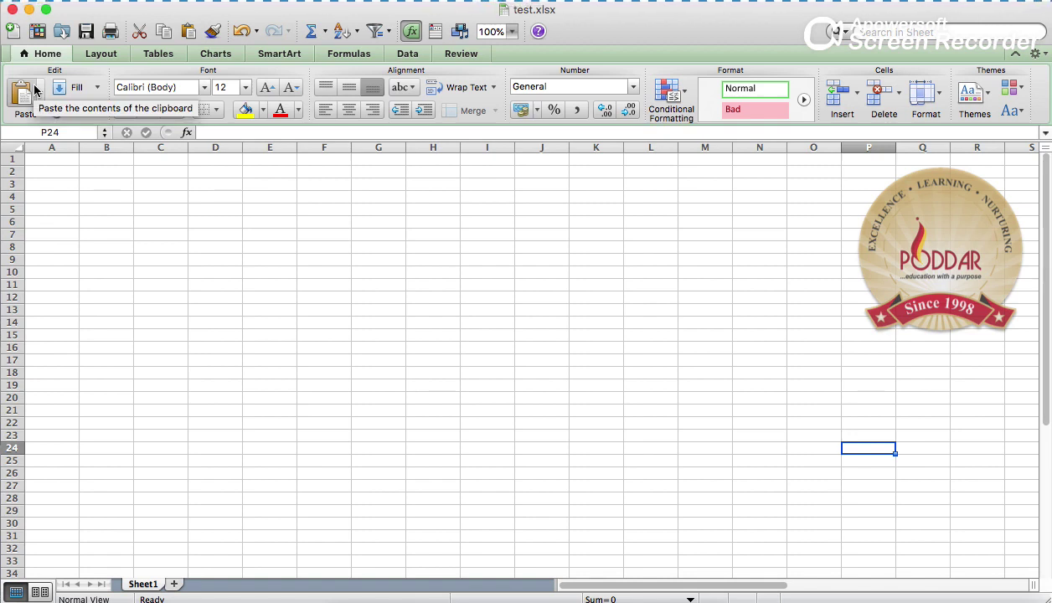
View all available templates in the Excel Workbook Gallery and leave it without choosing one
click(39, 32)
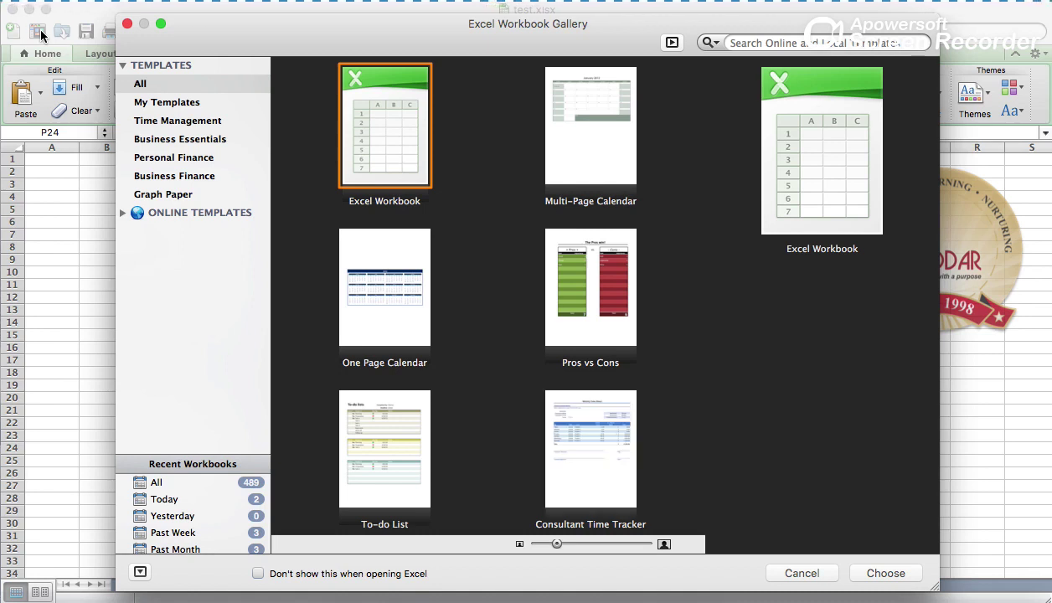
click(196, 88)
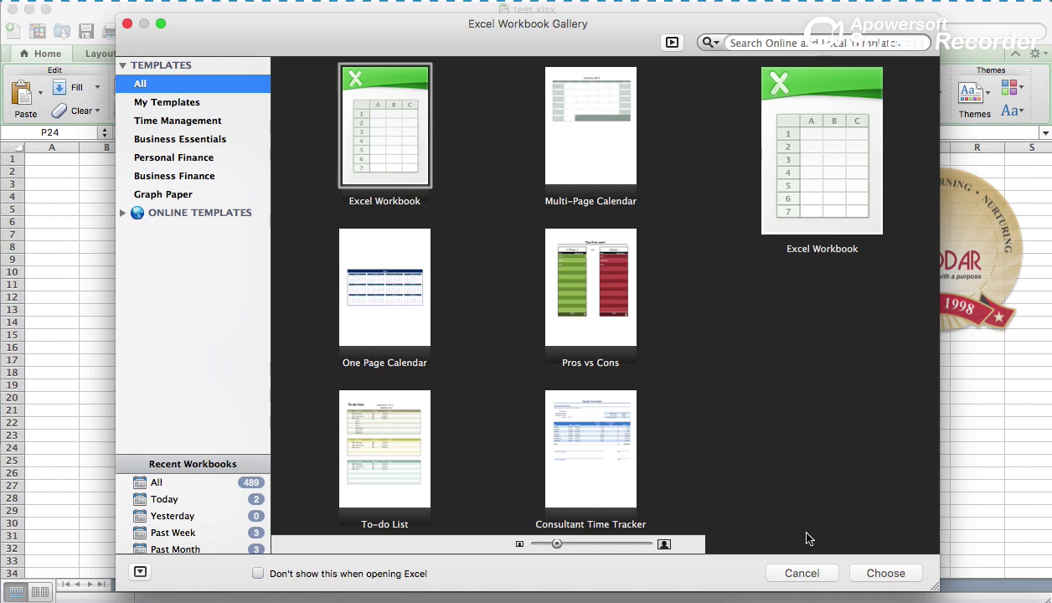
click(801, 572)
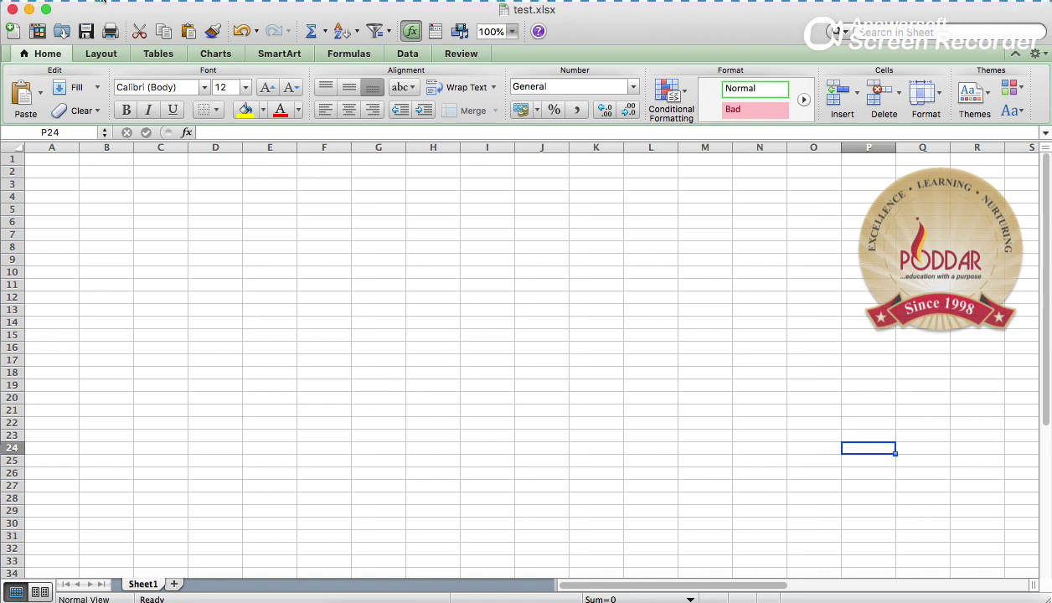
click(103, 1)
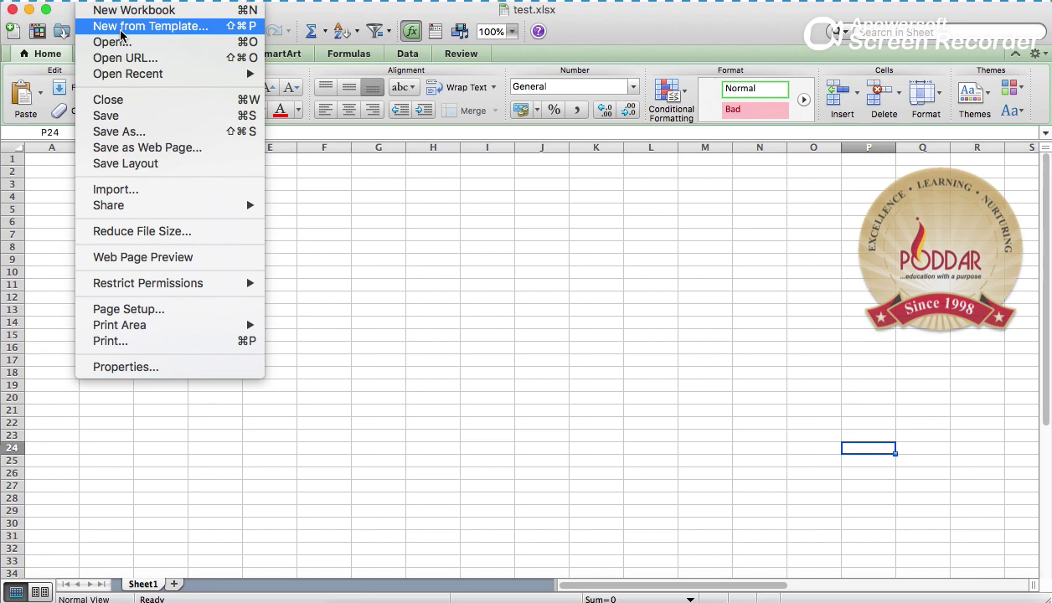
click(379, 267)
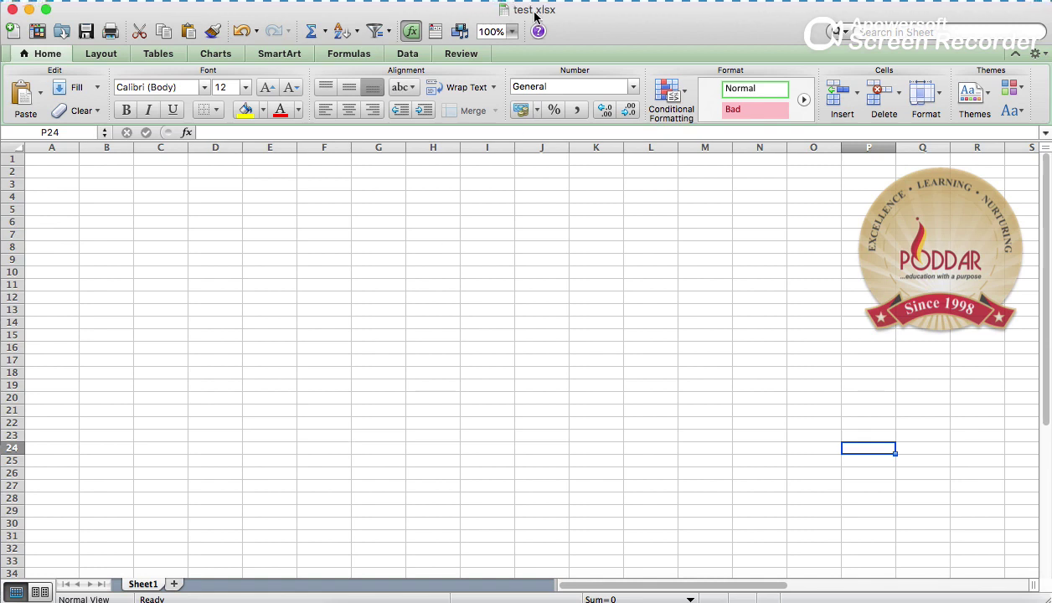
Open the existing test workbook from the Desktop folder
click(92, 1)
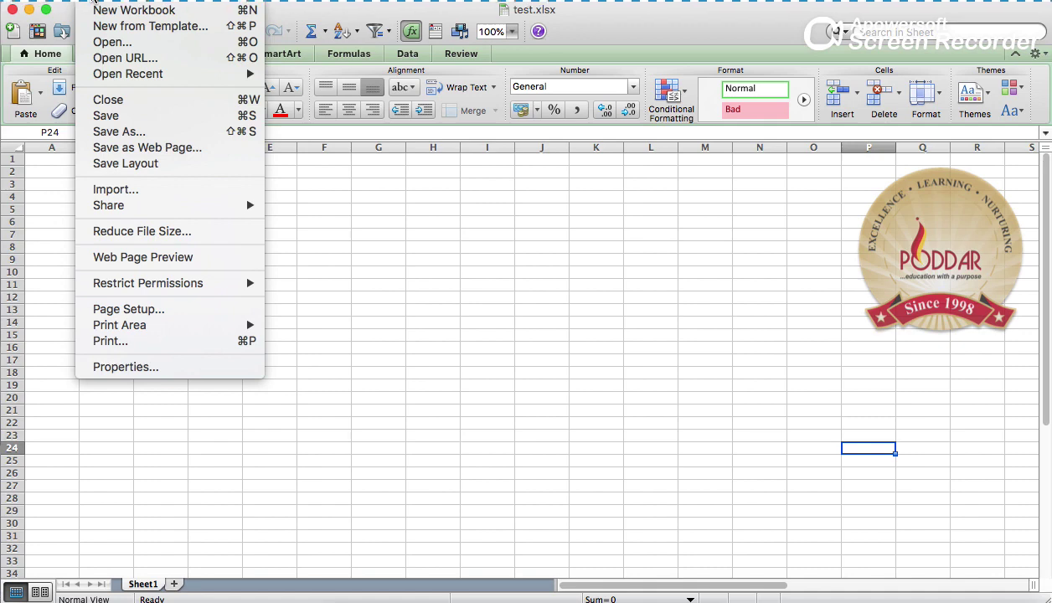
click(109, 43)
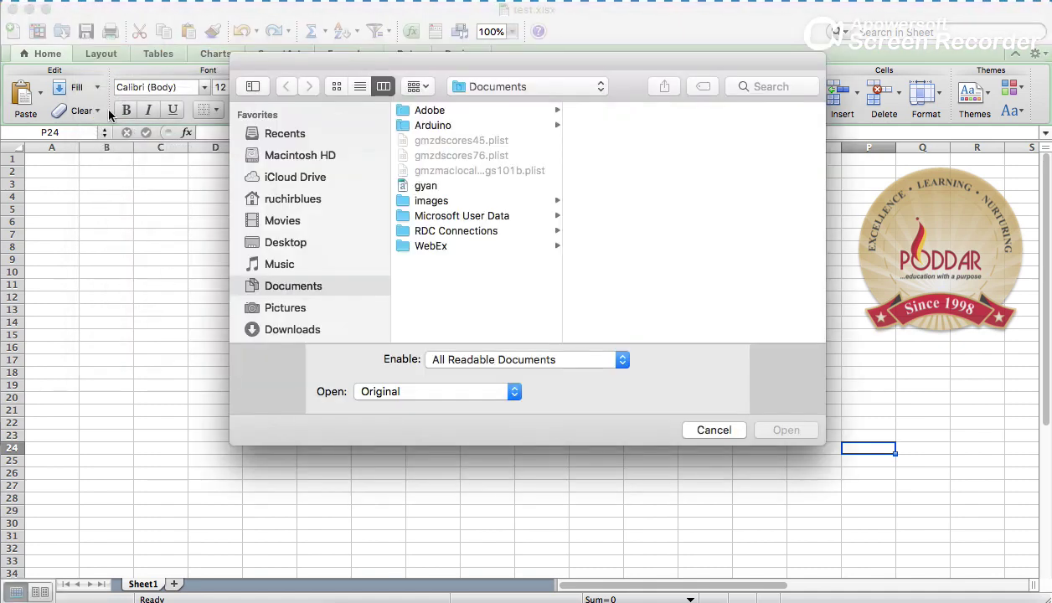
click(597, 88)
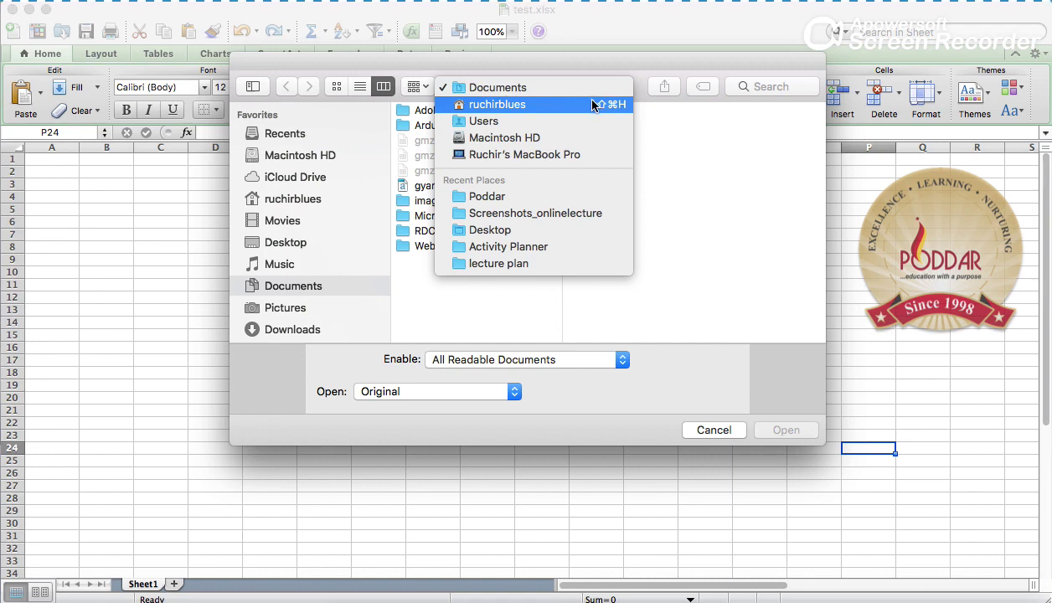
click(511, 236)
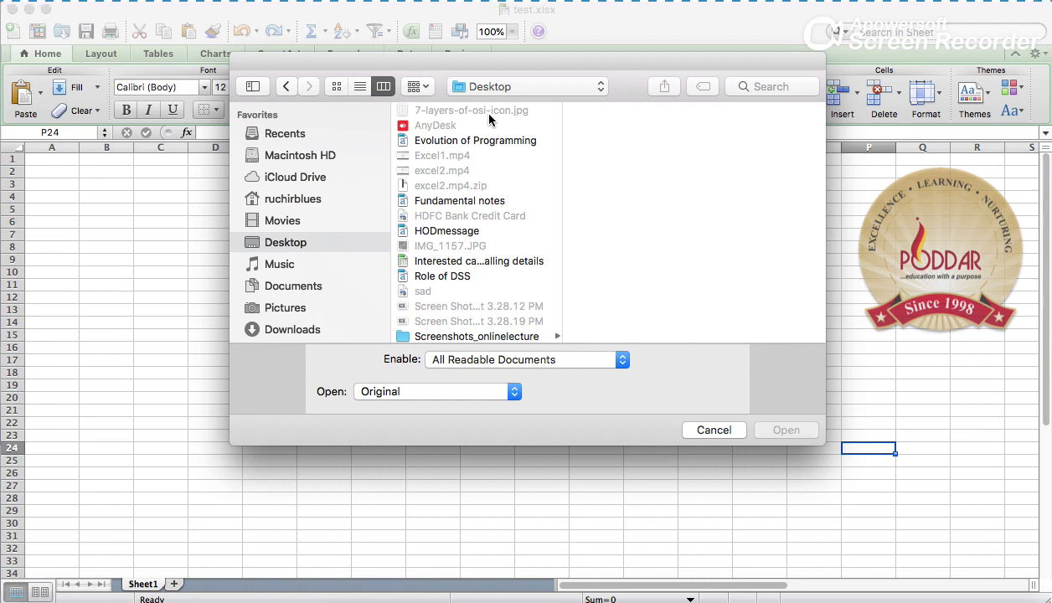
scroll(489, 118, down, 4)
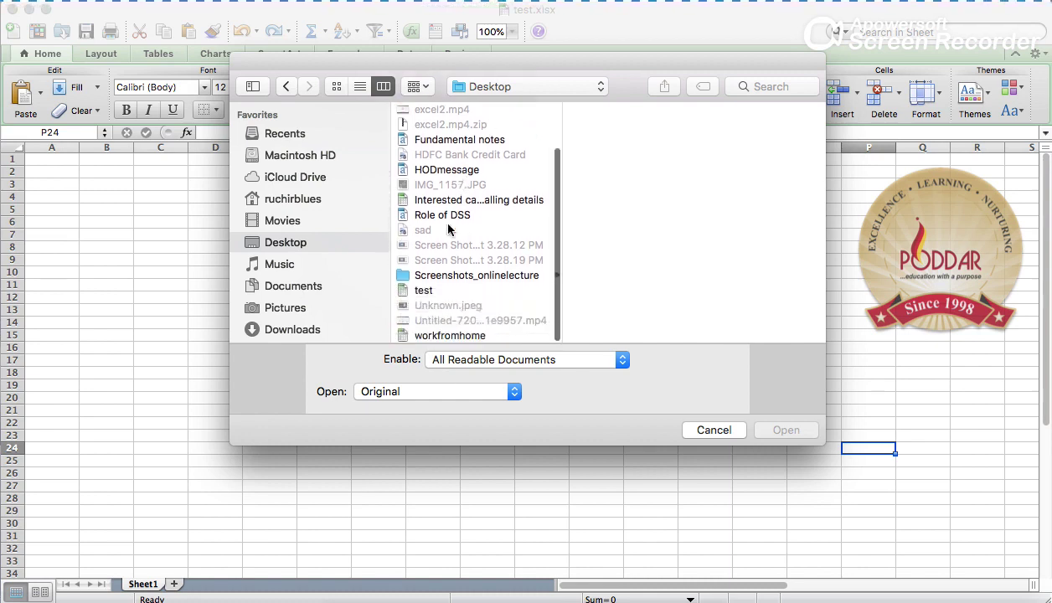
click(429, 293)
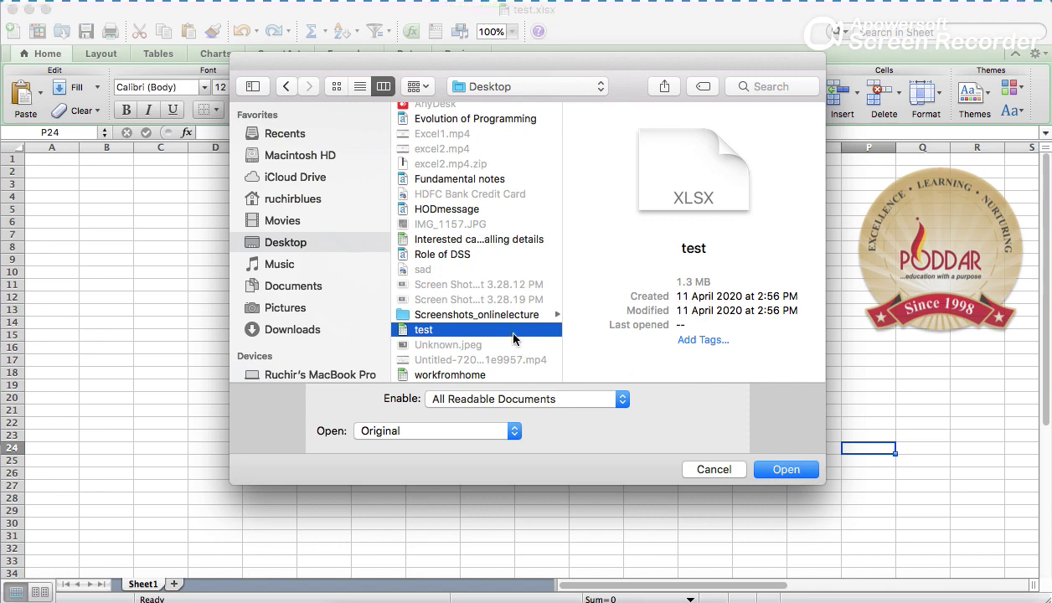
click(797, 477)
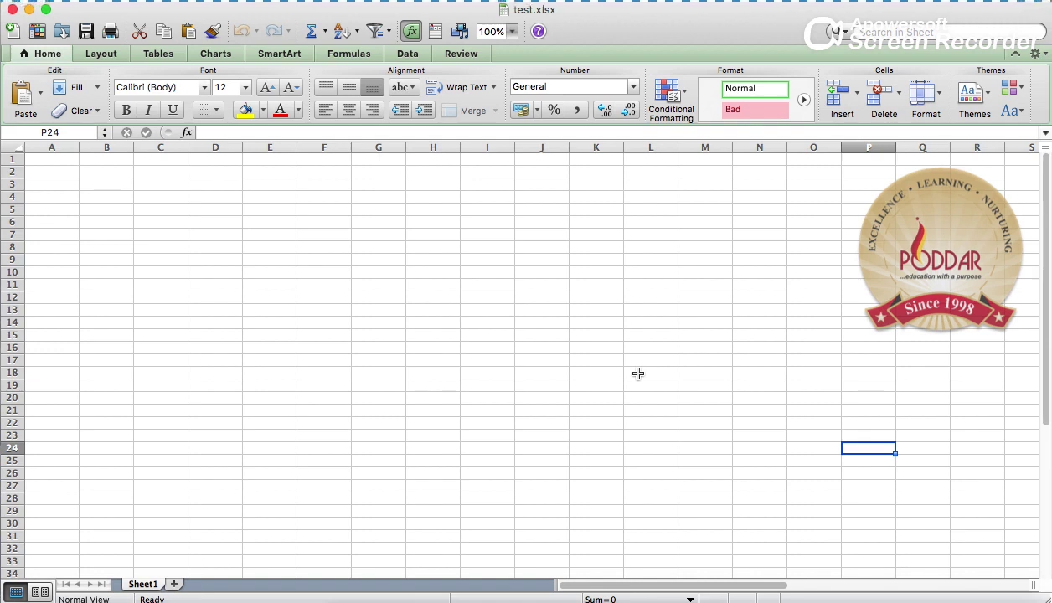
Save a copy of the workbook to the Desktop under the name Copytest
click(96, 0)
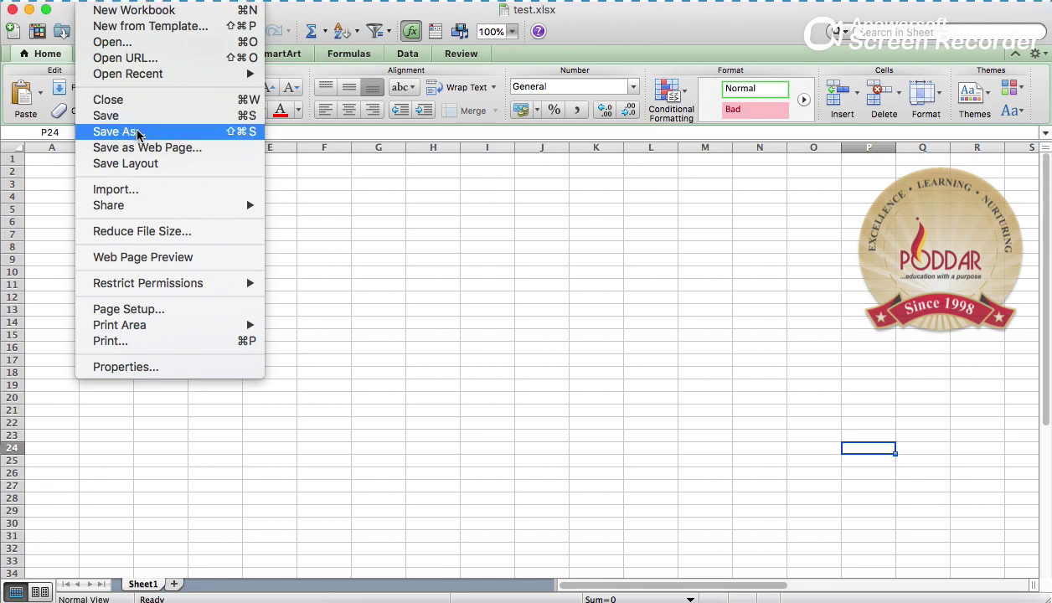
click(508, 263)
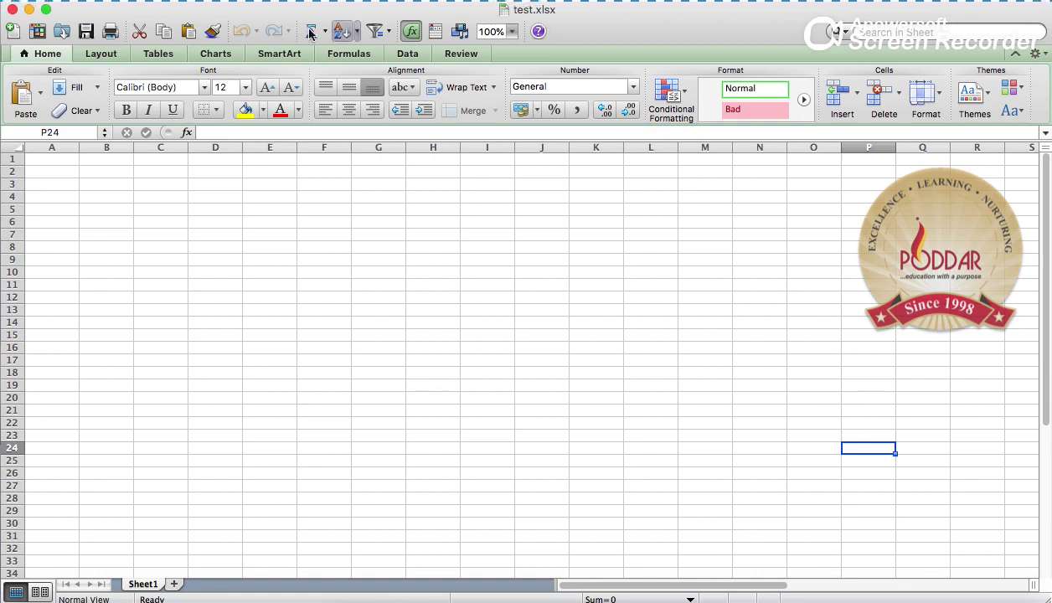
click(97, 1)
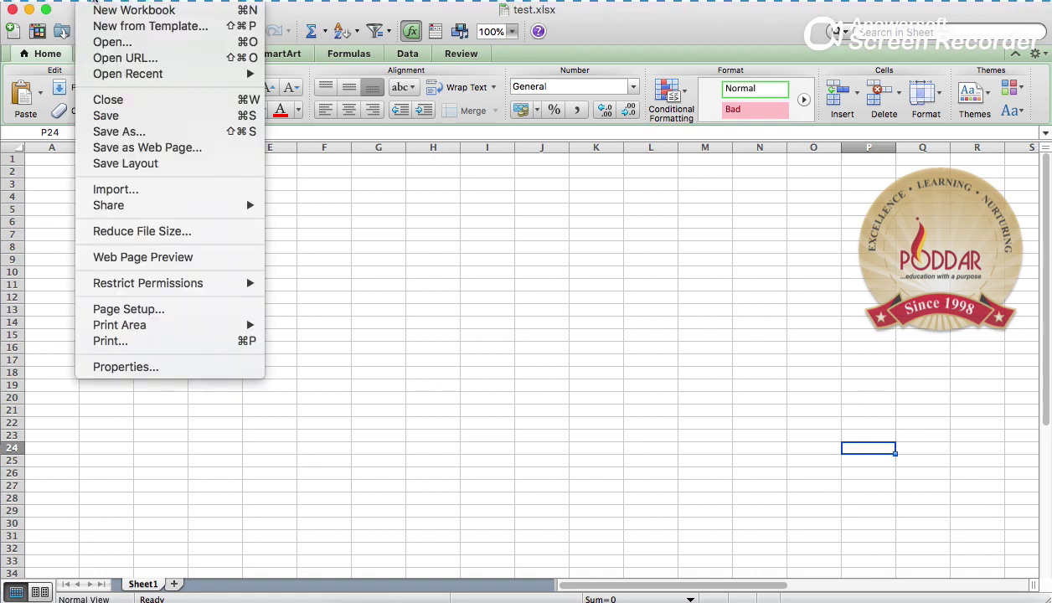
click(135, 139)
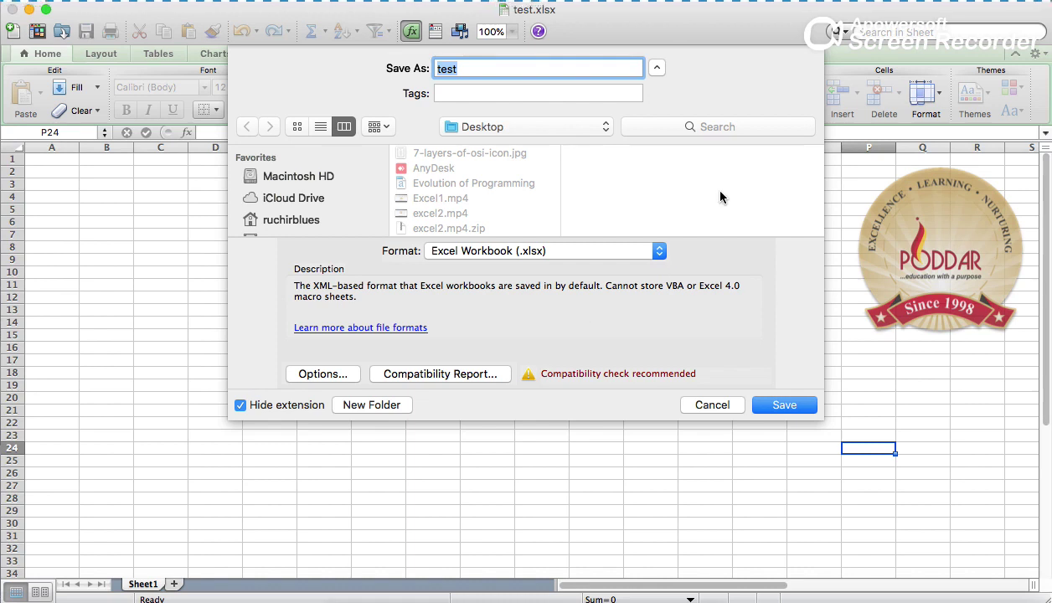
click(514, 72)
key(super+Left)
text(Copy)
click(506, 125)
click(516, 132)
click(786, 406)
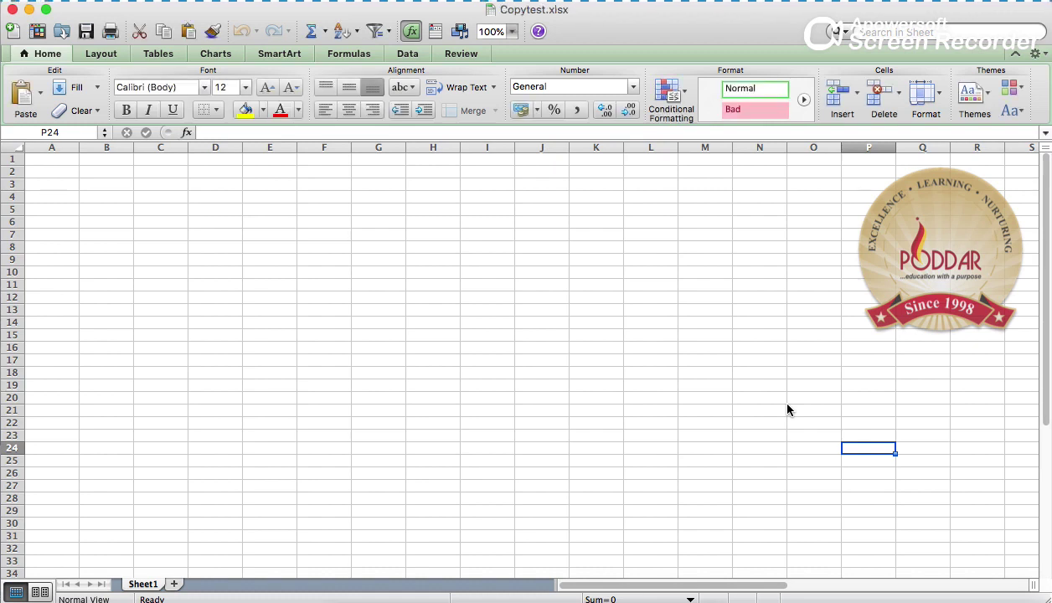
mouse_move(598, 17)
mouse_down()
mouse_move(587, 46)
mouse_move(596, 75)
mouse_move(595, 15)
mouse_up()
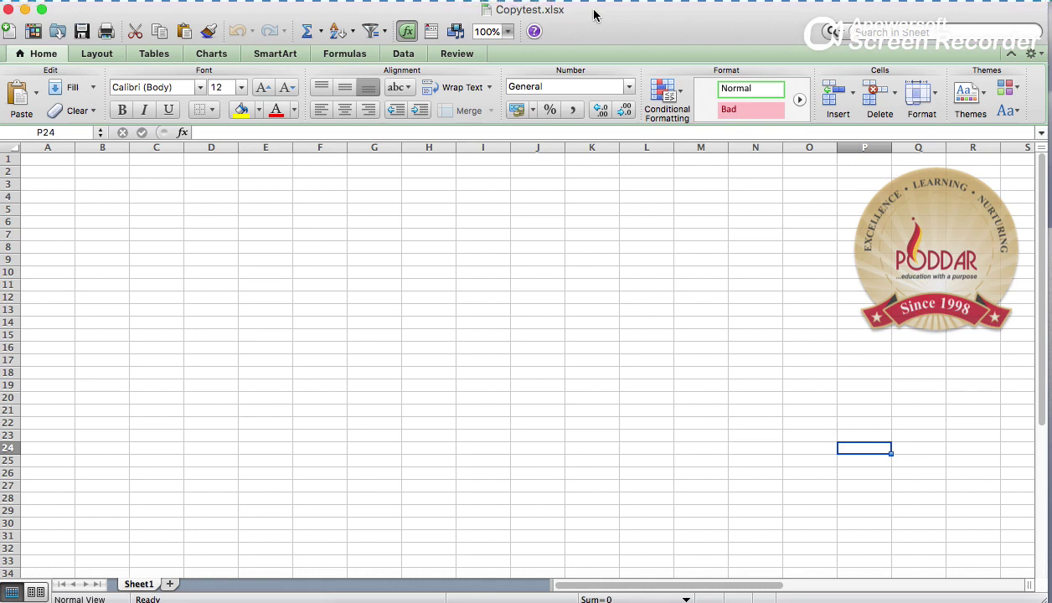
drag(594, 14, 599, 10)
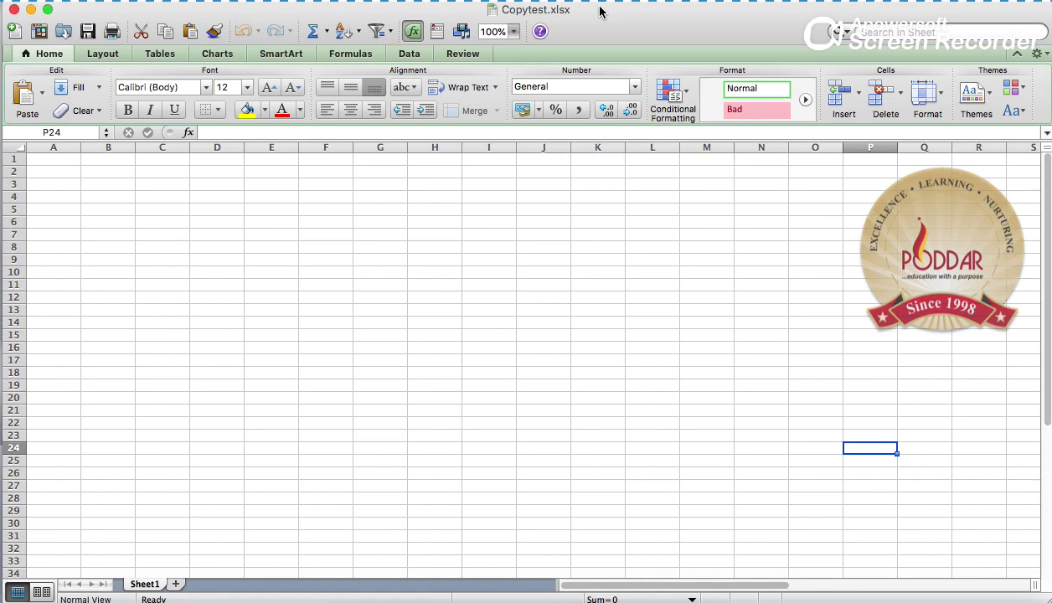
mouse_move(360, 596)
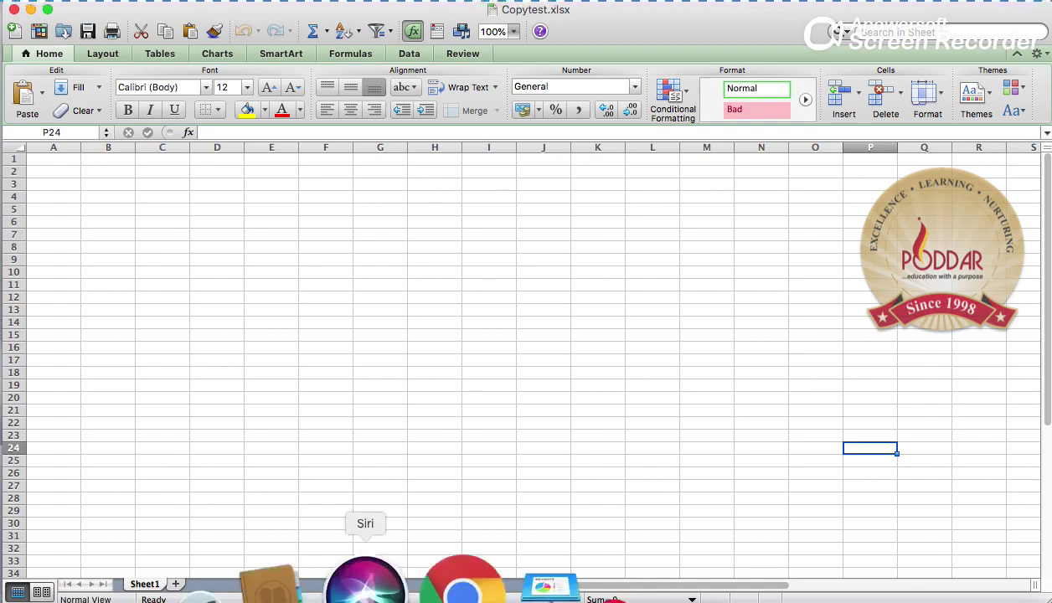